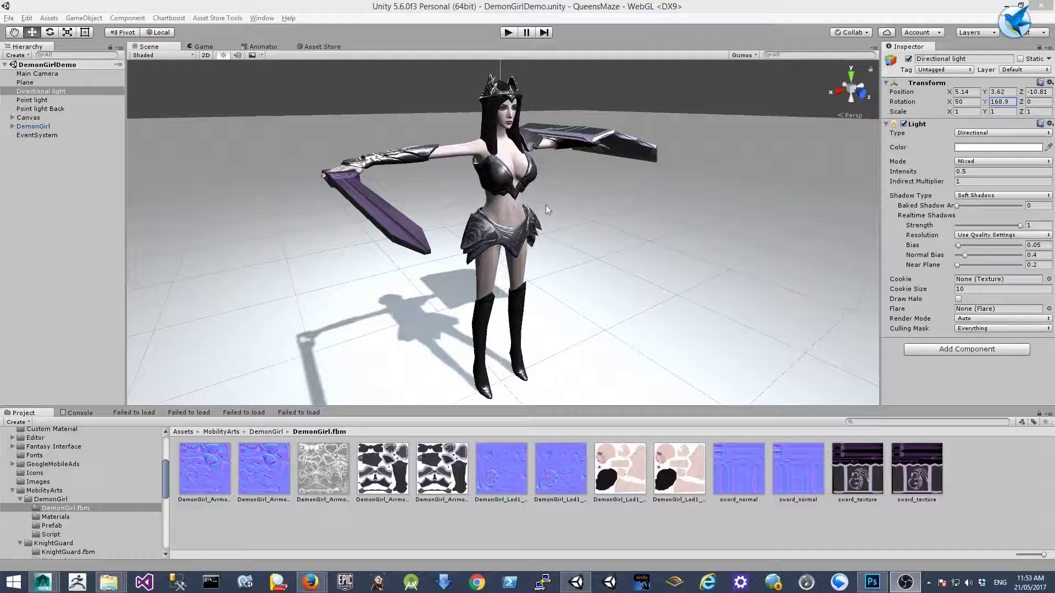
Assign a DemonGirl.fbm texture as the armour material's specular map, then rotate the directional light.
click(68, 518)
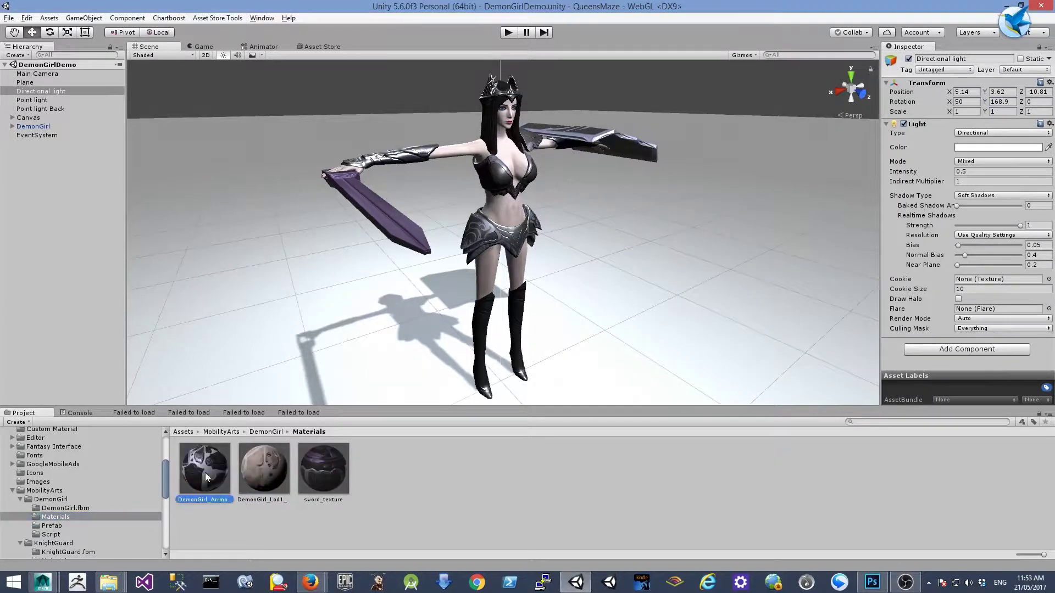
click(205, 472)
click(904, 118)
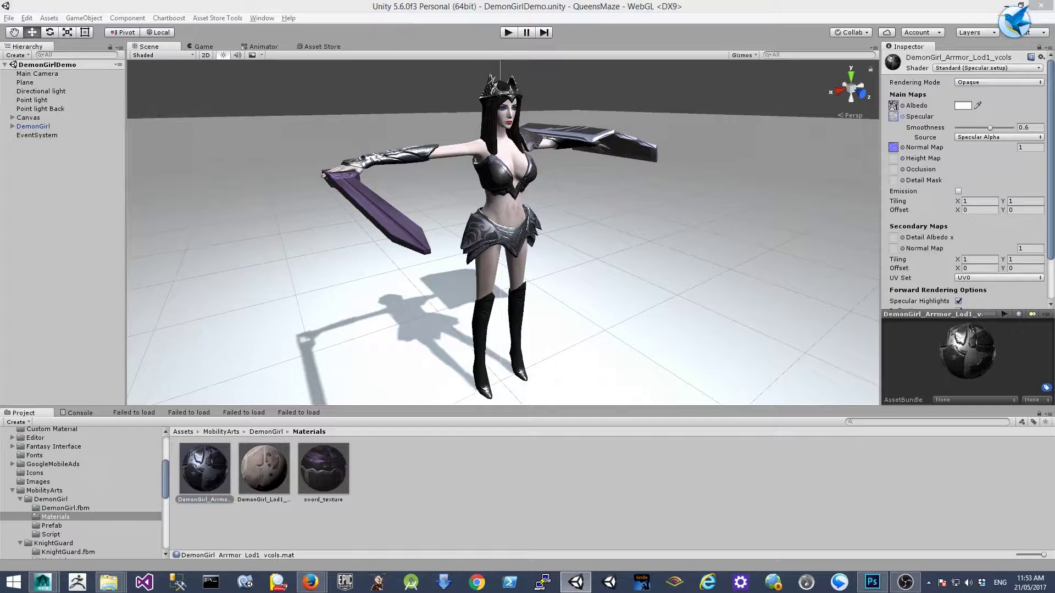
click(69, 516)
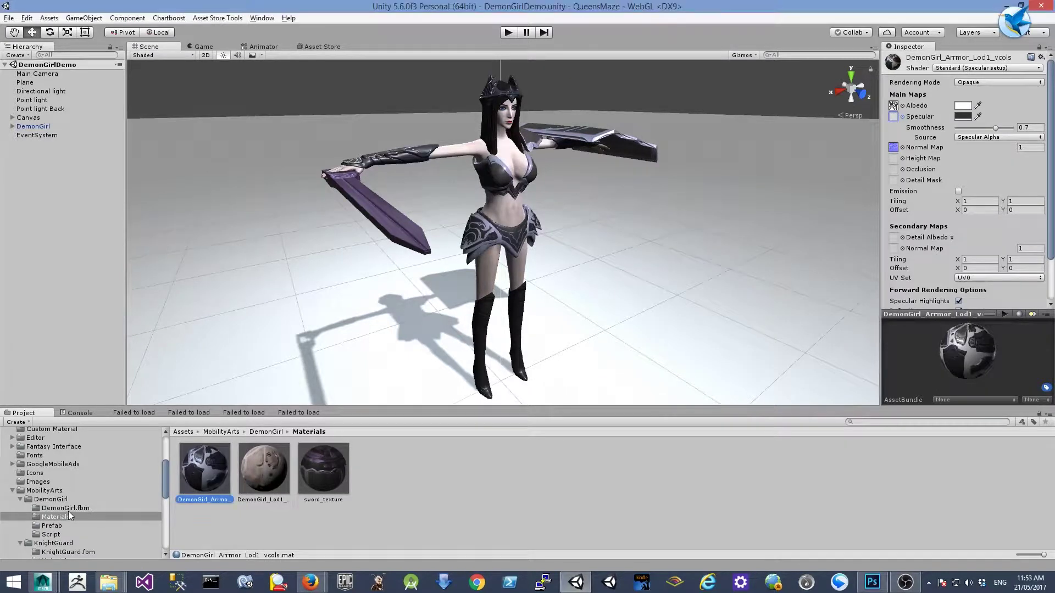
click(66, 508)
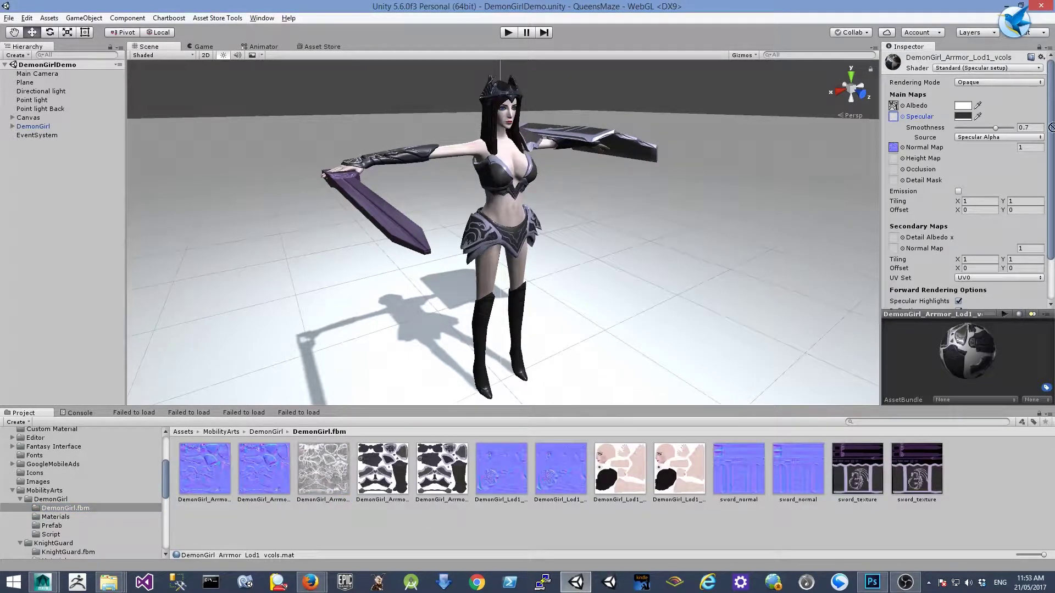
drag(1050, 127, 893, 116)
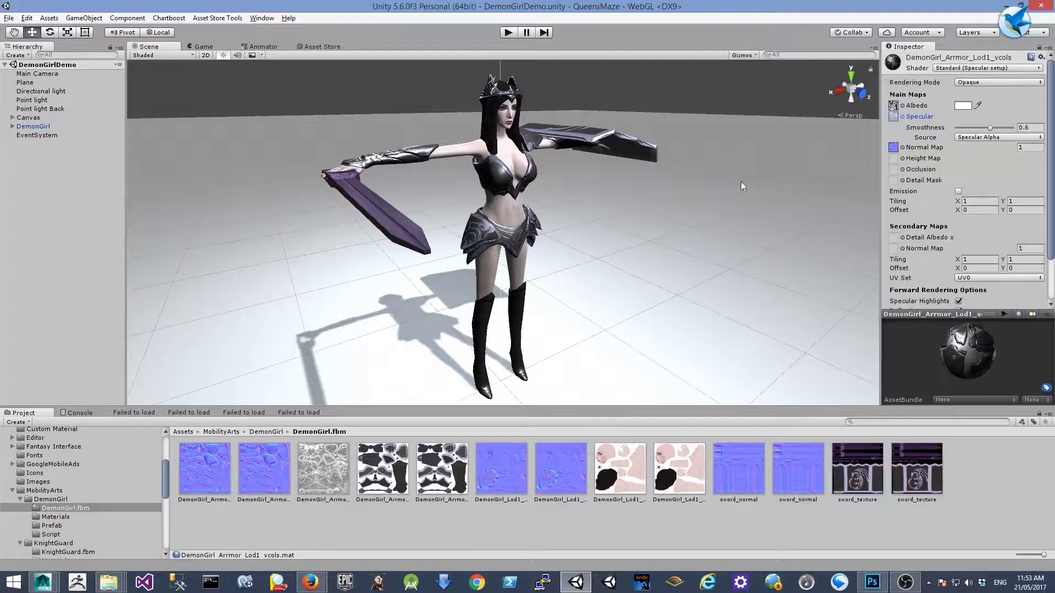
click(60, 92)
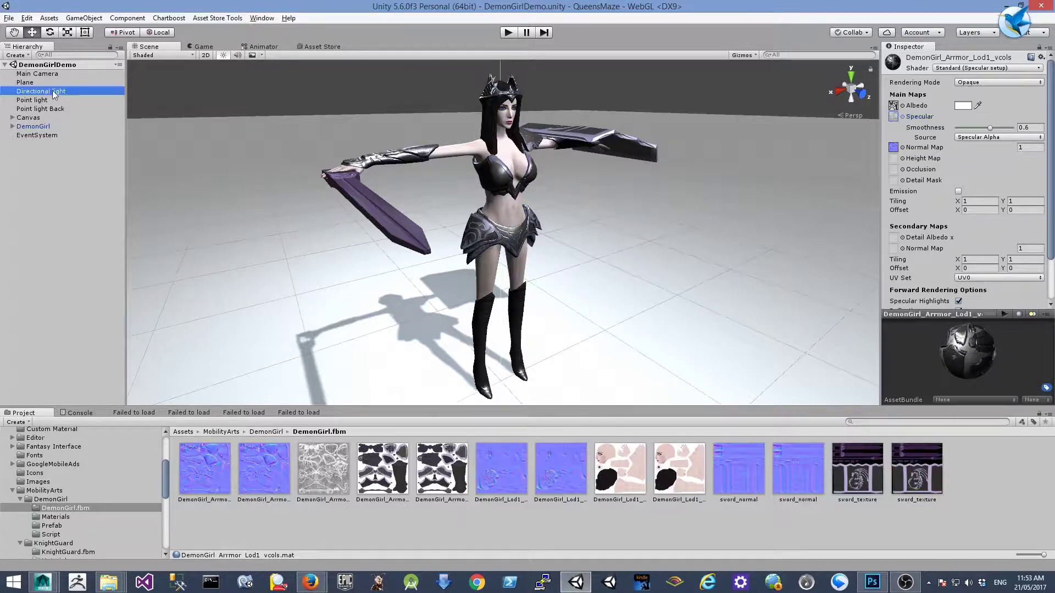
mouse_move(984, 104)
mouse_down()
mouse_move(1051, 108)
mouse_move(966, 111)
mouse_up()
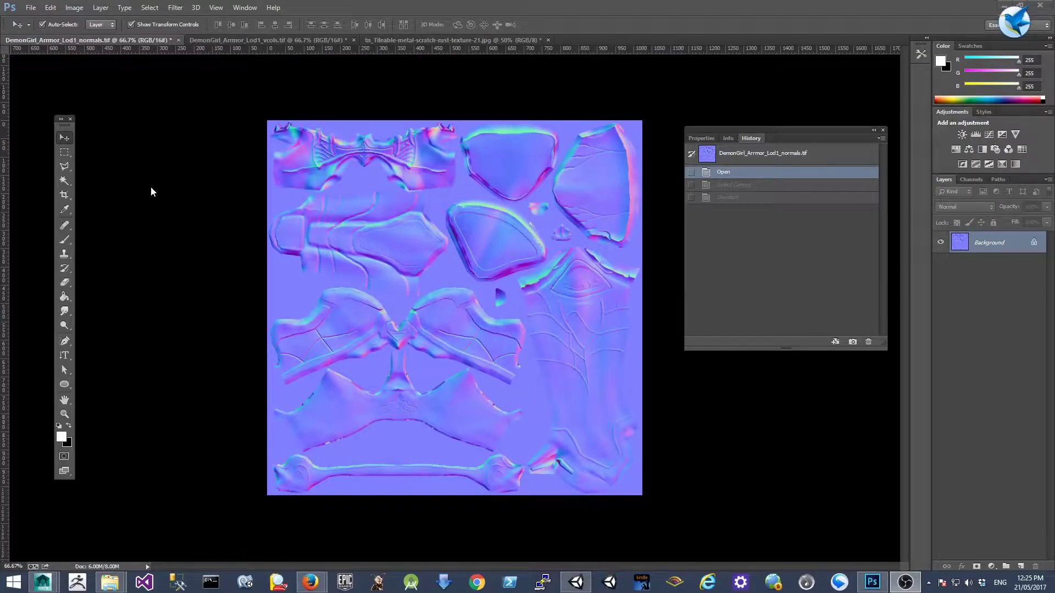
View the vcols vertex-colour map, then the tn_Tileable-metal-scratch-rust-texture-21.jpg scratch texture.
click(245, 40)
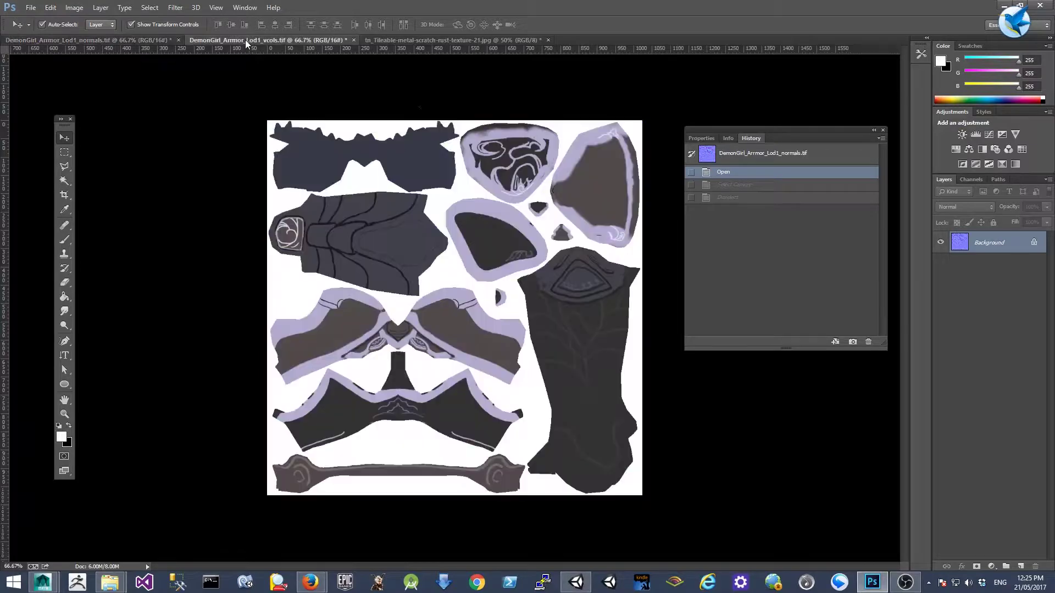
click(492, 42)
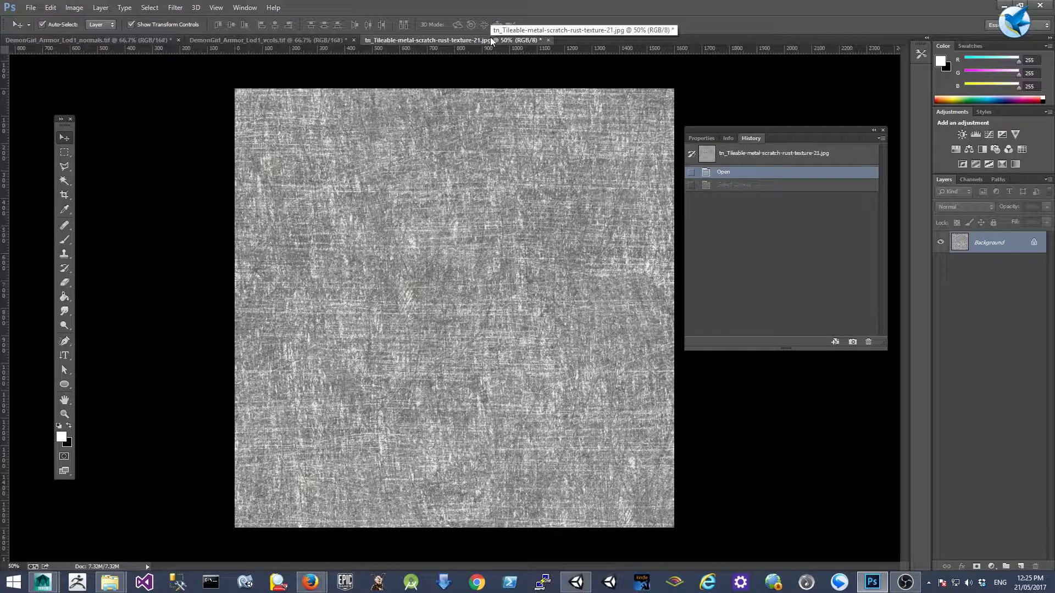
Create a new 1024×1024 document, Untitled-1.
click(31, 8)
click(34, 23)
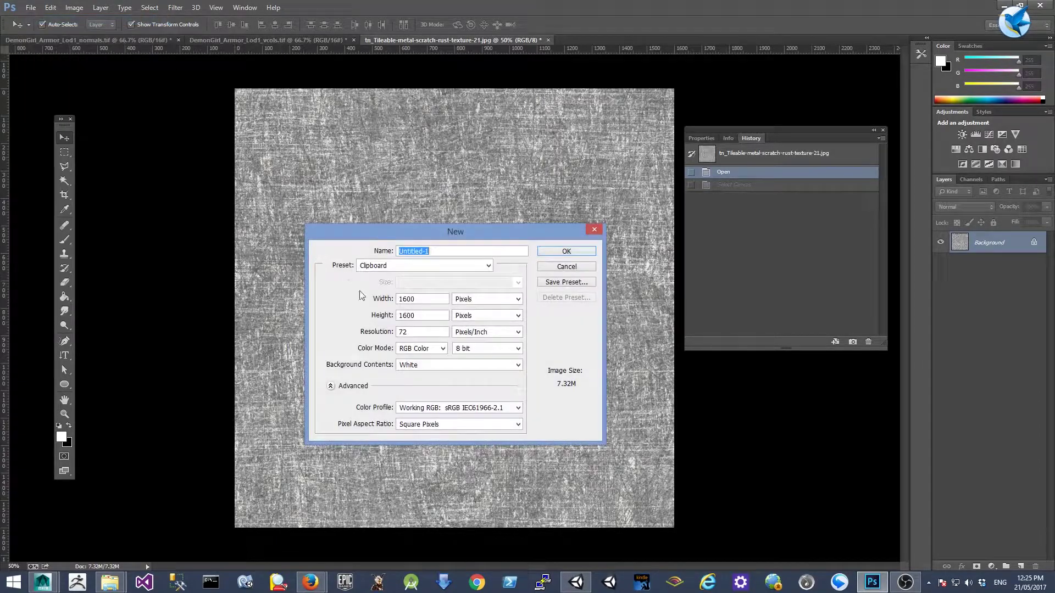
click(359, 299)
text(1024)
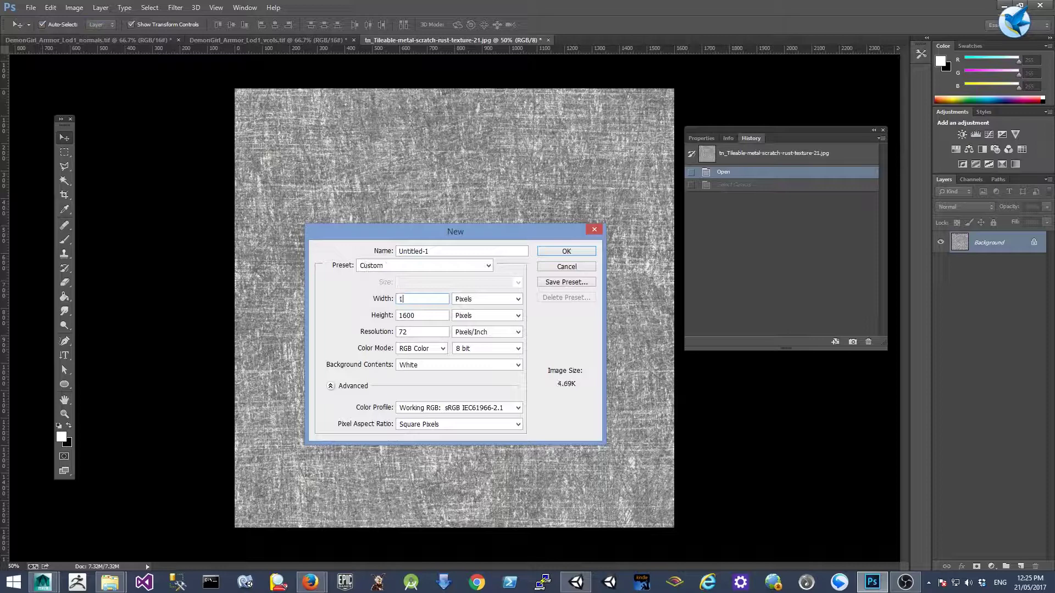
double_click(416, 317)
text(1024)
click(559, 252)
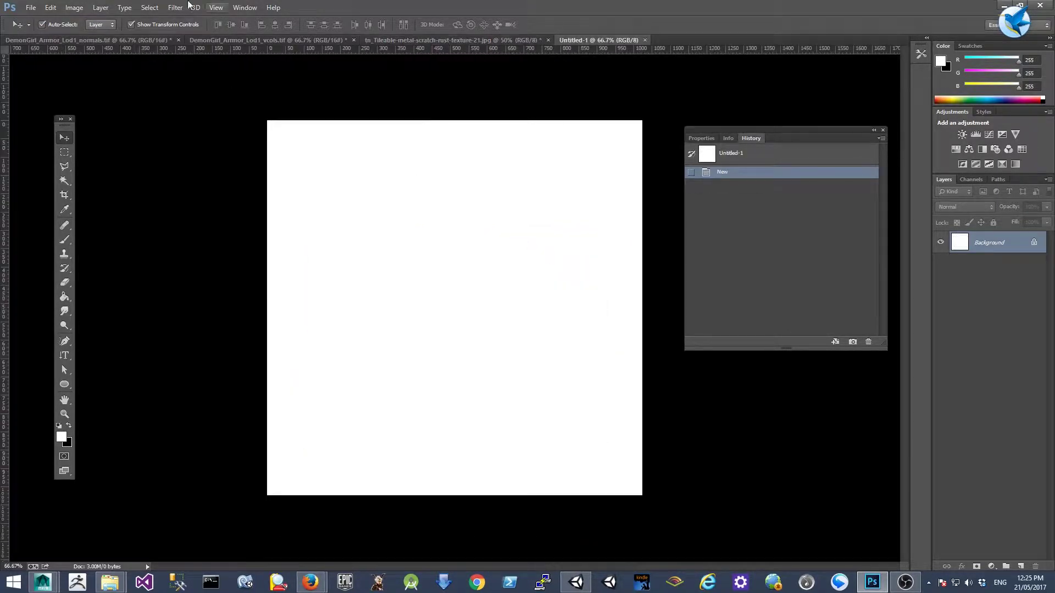
Copy the whole armor normal map into a new layer of Untitled-1.
click(45, 41)
key(ctrl+a)
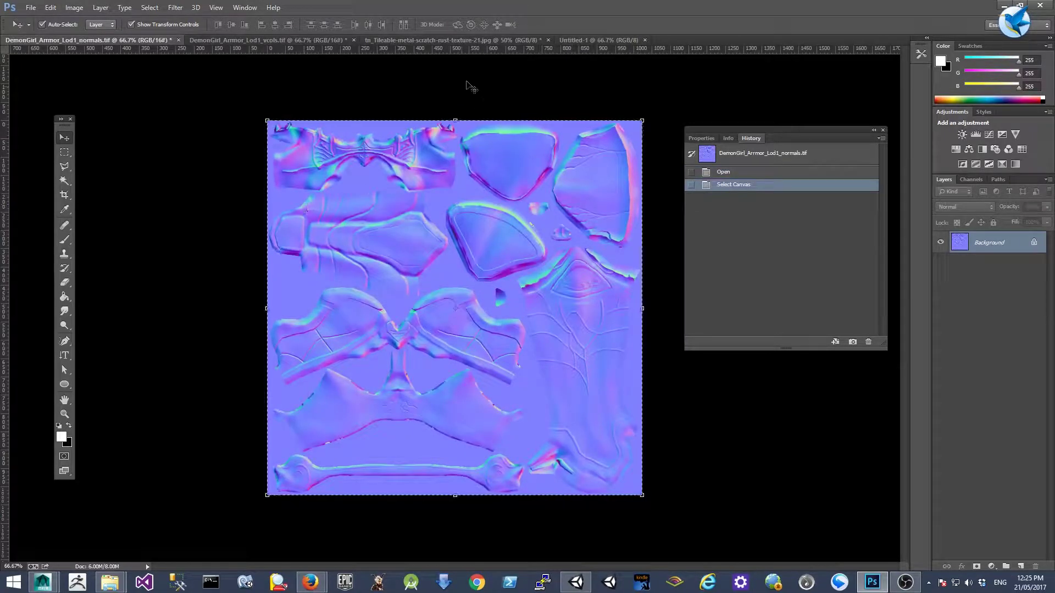
click(588, 38)
click(1016, 568)
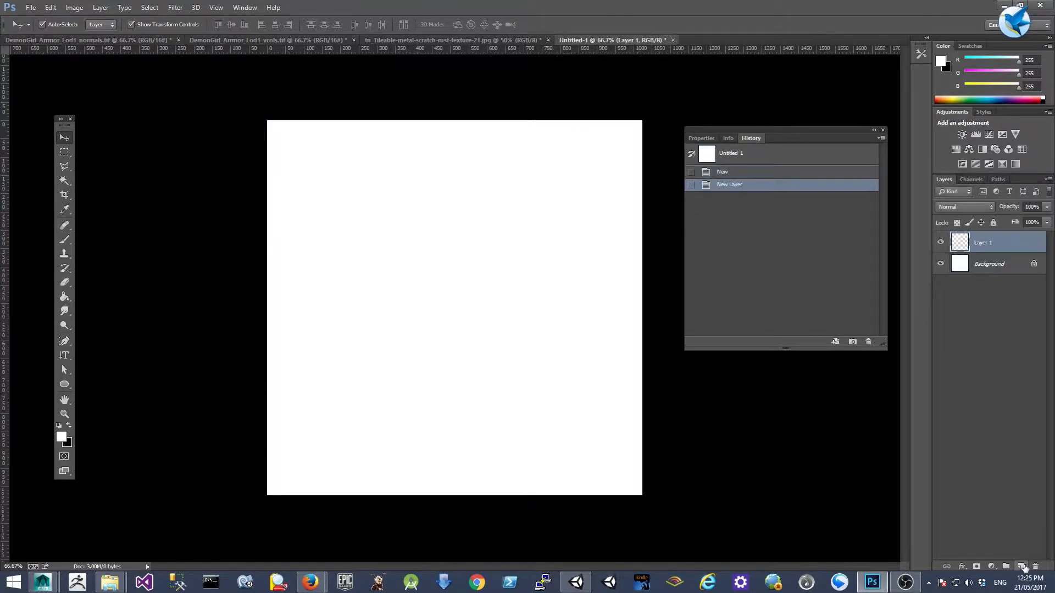
key(ctrl+v)
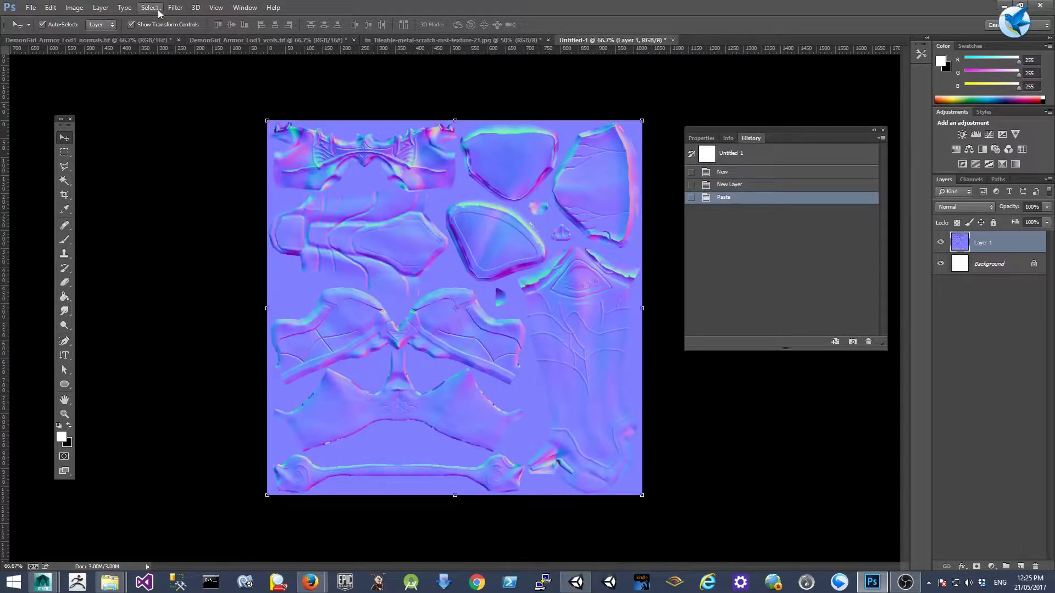
Apply Find Edges to the normal map layer, then desaturate and invert it.
click(175, 8)
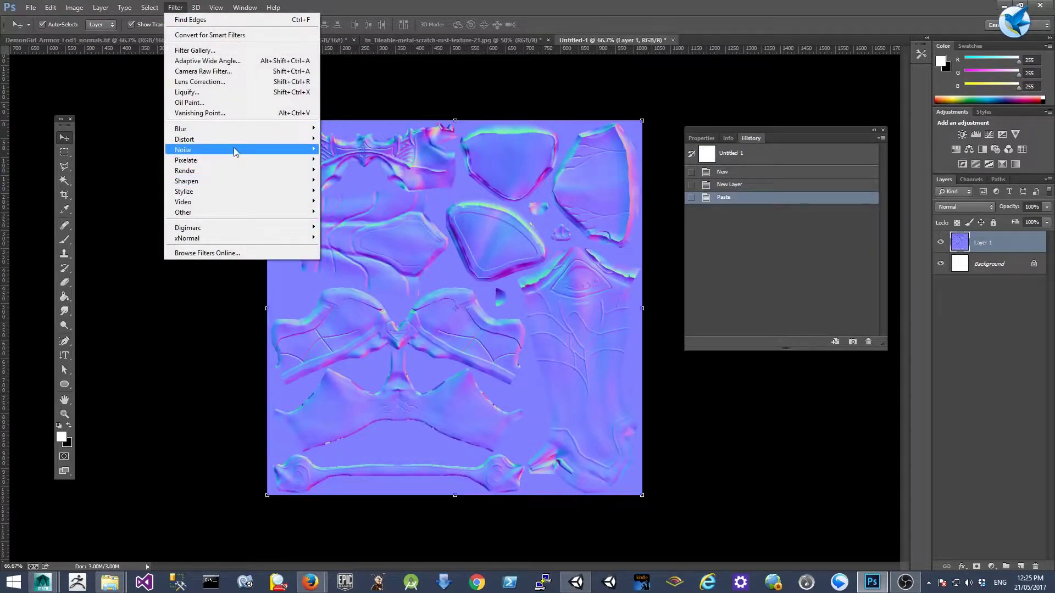
mouse_move(231, 192)
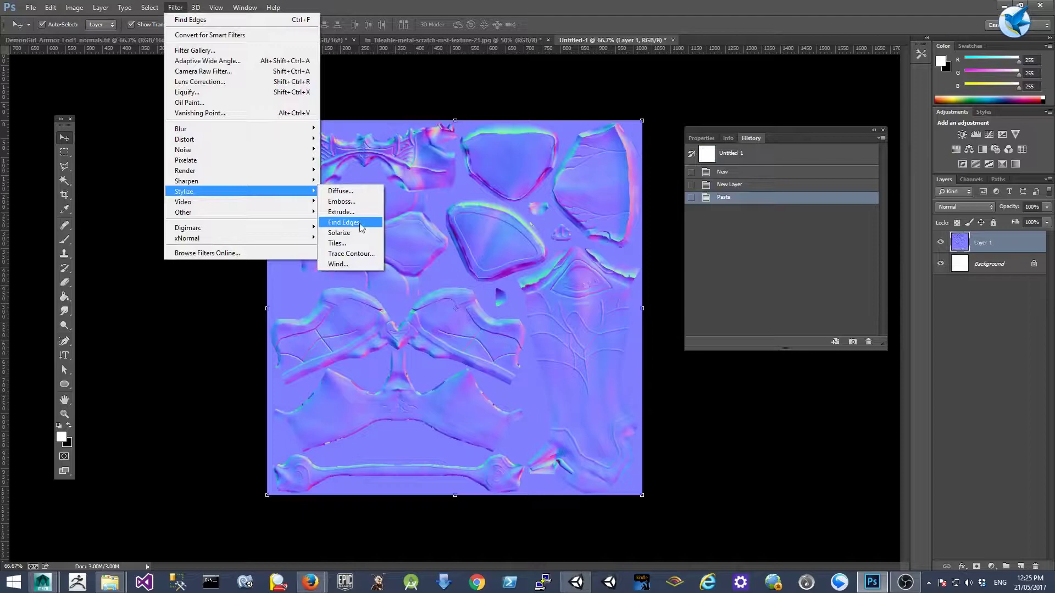
click(343, 223)
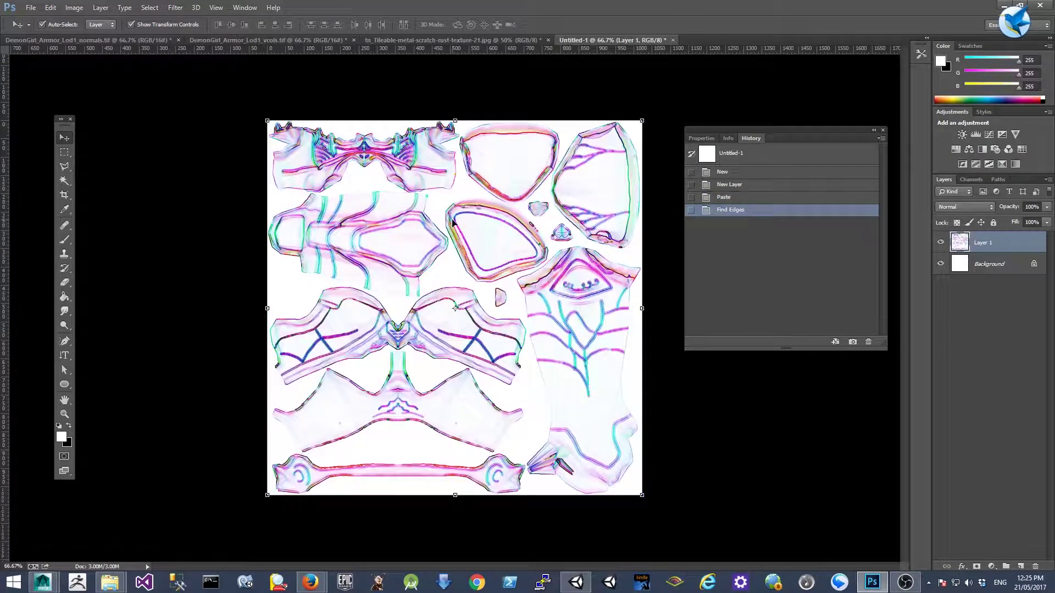
key(ctrl+shift+u)
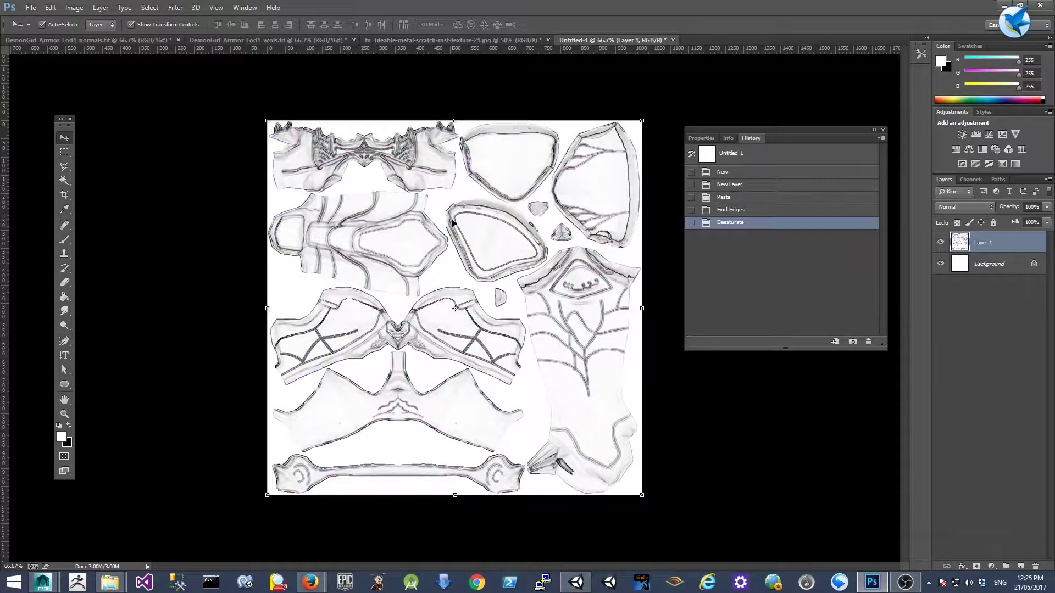
key(ctrl+i)
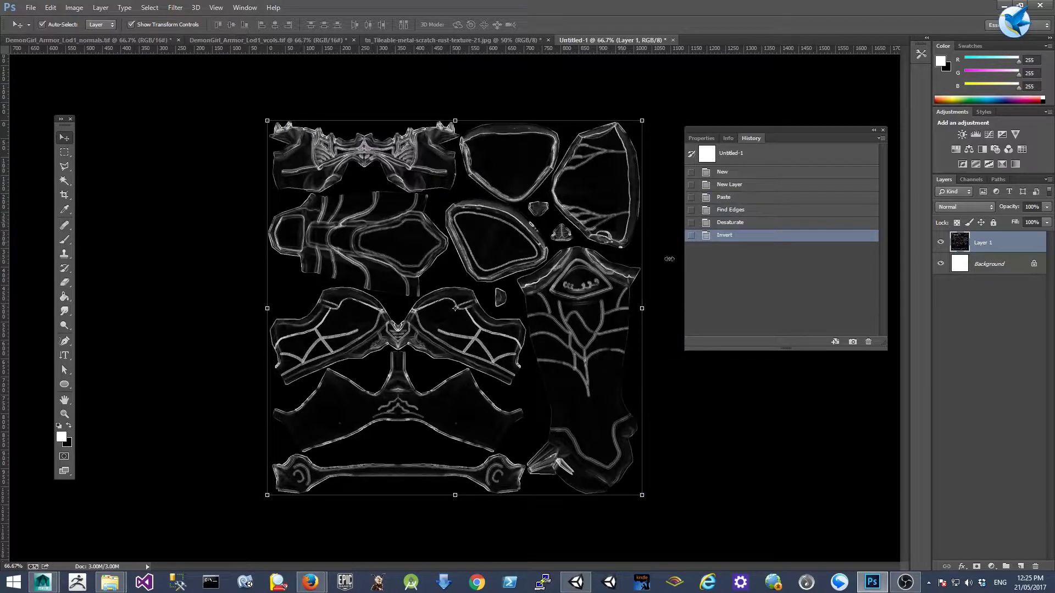
Copy the vertex-colour map into Untitled-1 as a new Layer 2.
click(311, 40)
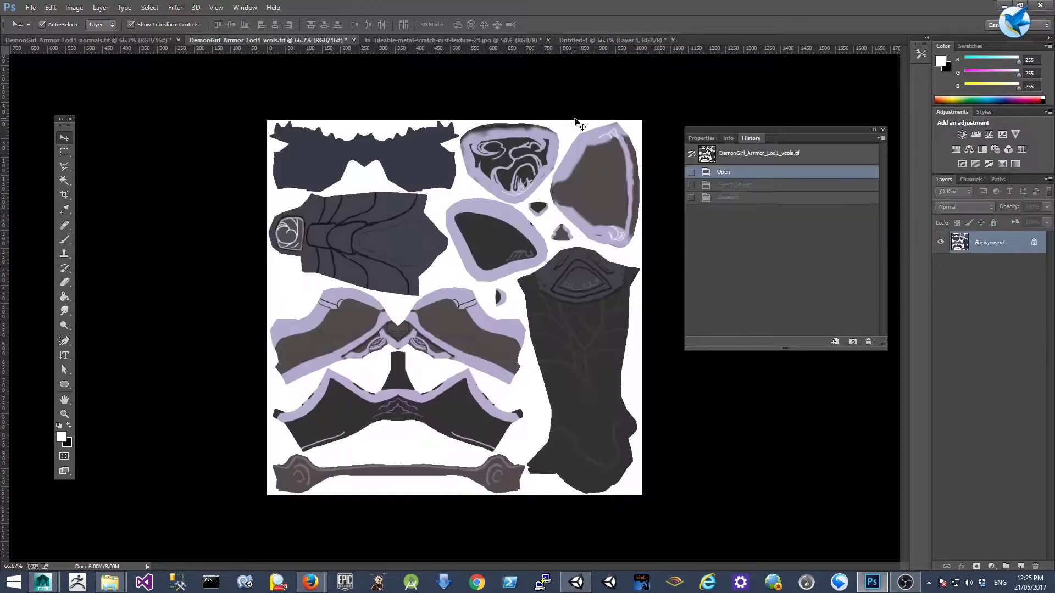
key(ctrl+a)
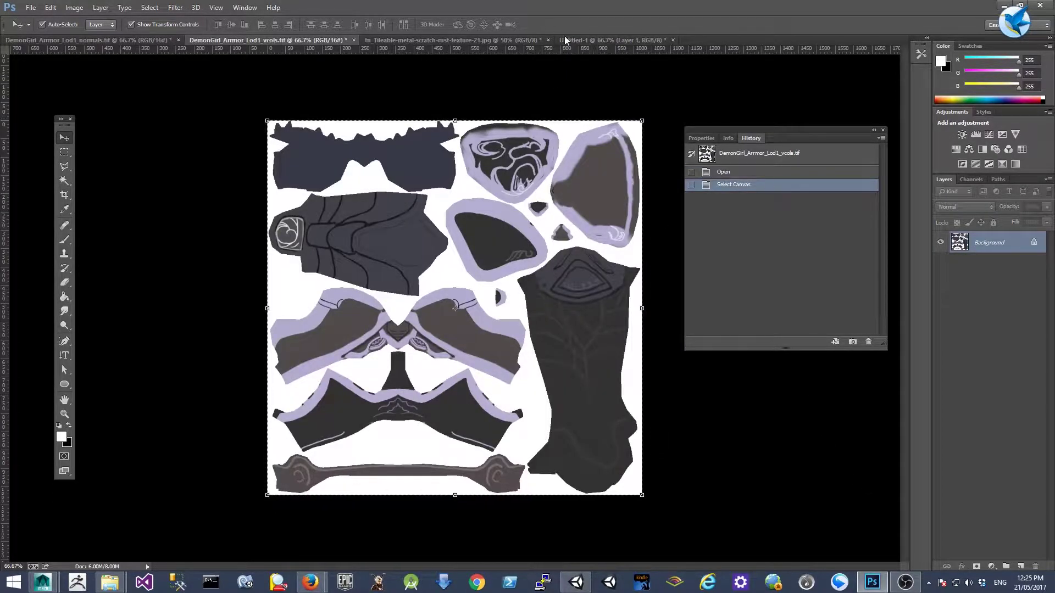
click(623, 40)
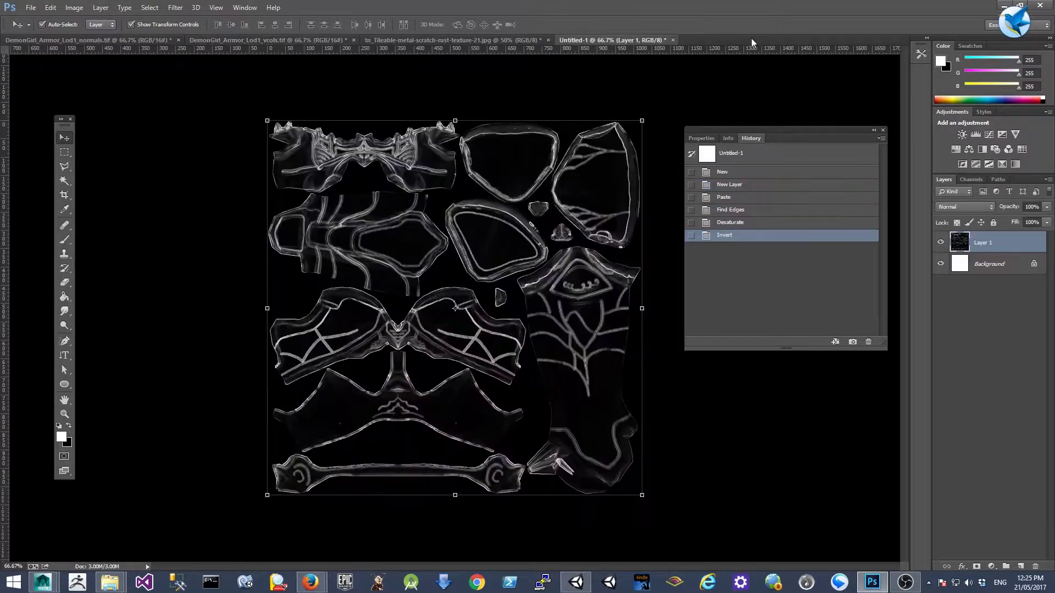
click(1021, 566)
key(ctrl+v)
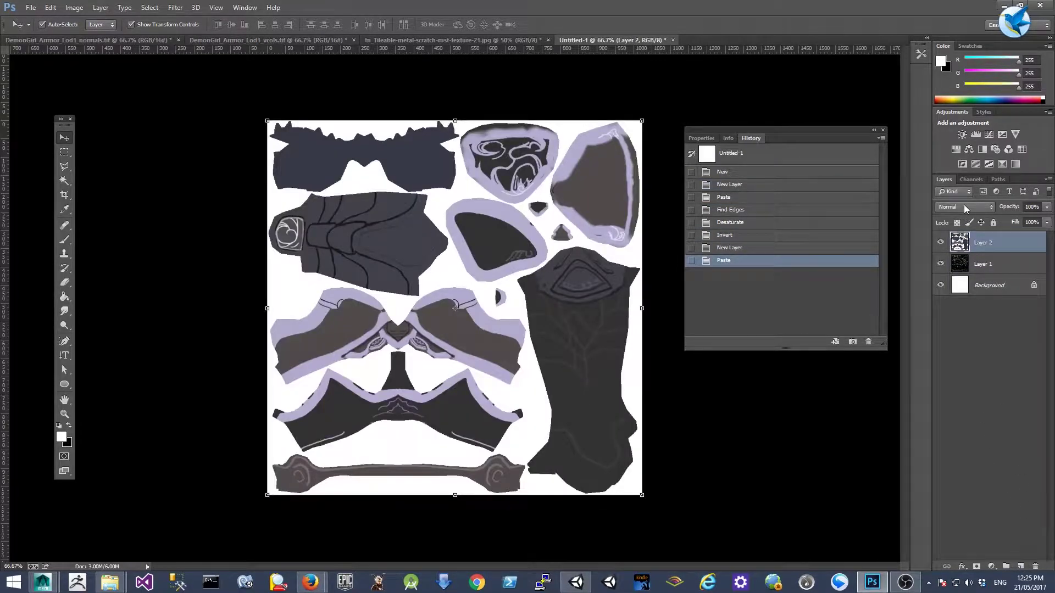
Set Layer 2 to Multiply blend mode at 25% opacity.
click(965, 208)
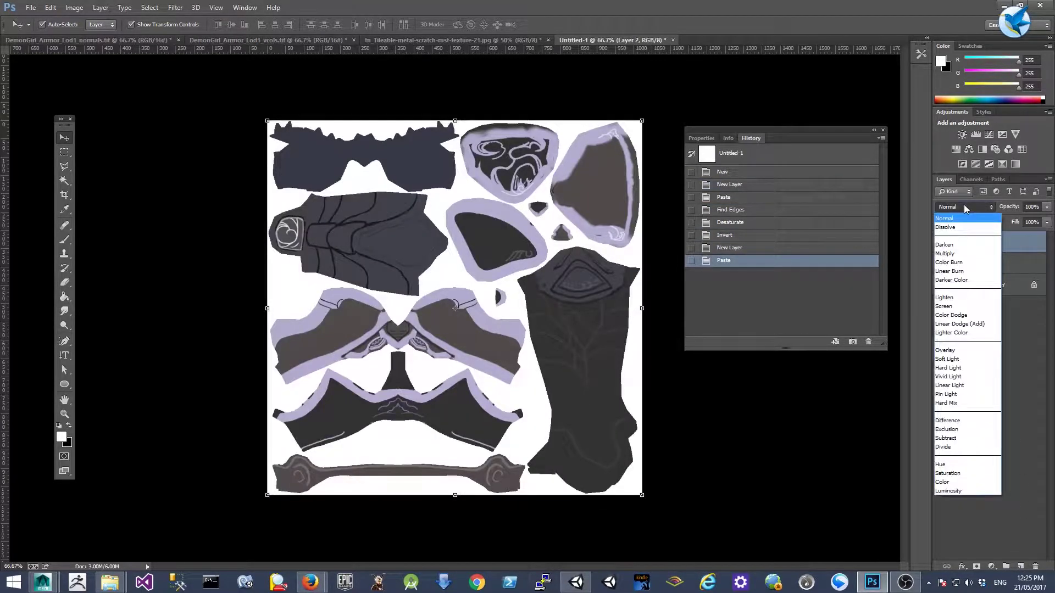
click(966, 255)
click(1046, 206)
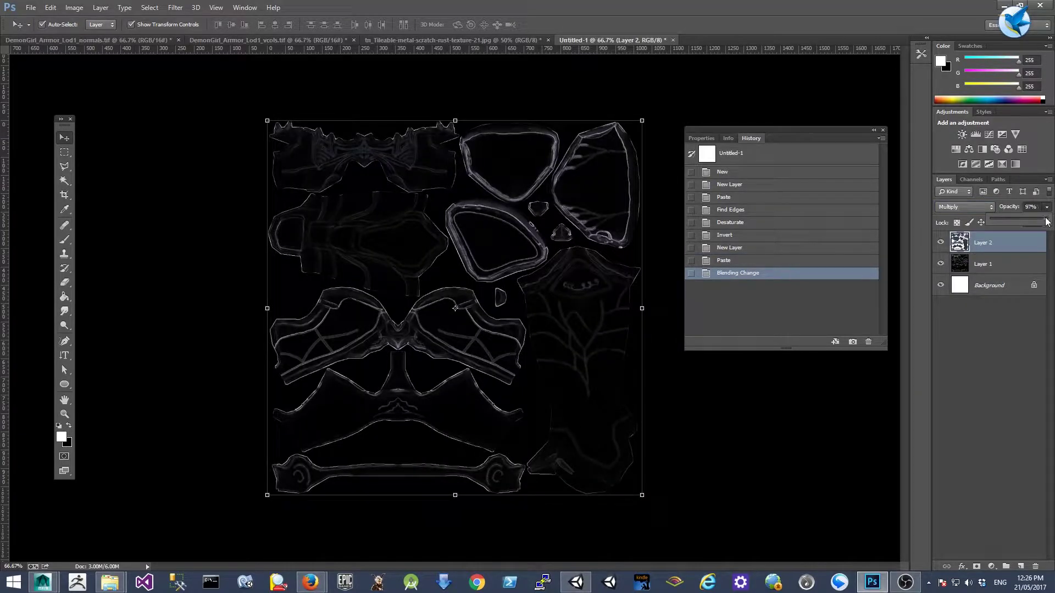
drag(1046, 218, 1006, 220)
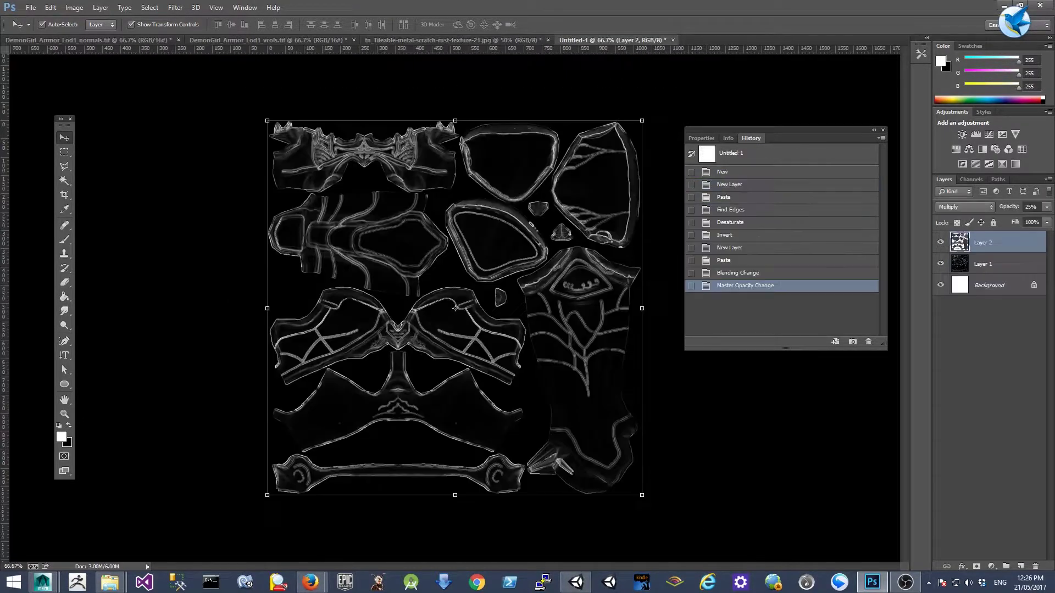
Paste the metal scratch texture as Layer 3, blended as Screen at 30% opacity.
click(1020, 566)
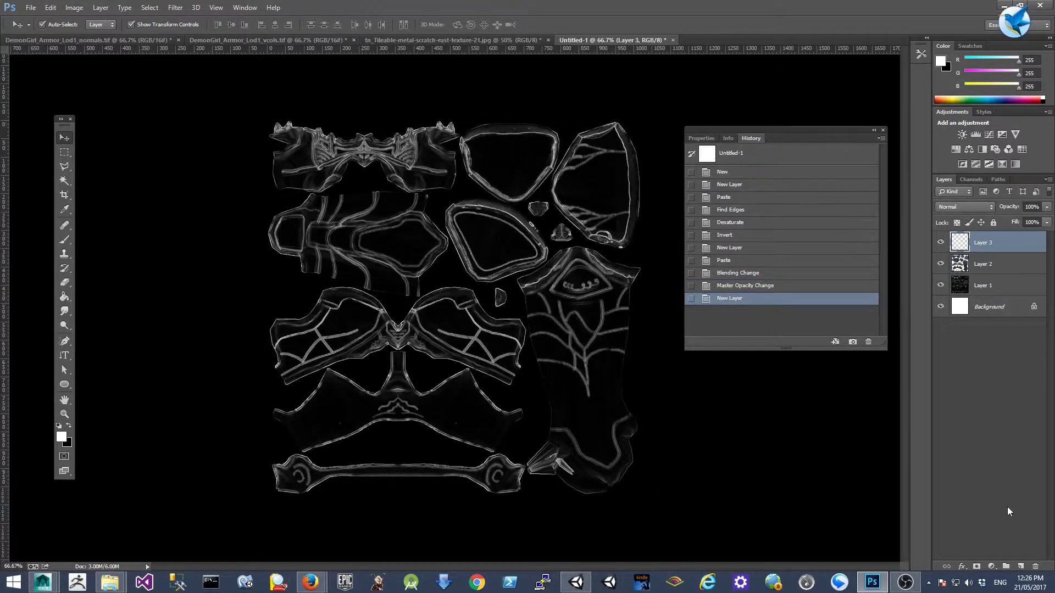
key(ctrl+v)
click(967, 206)
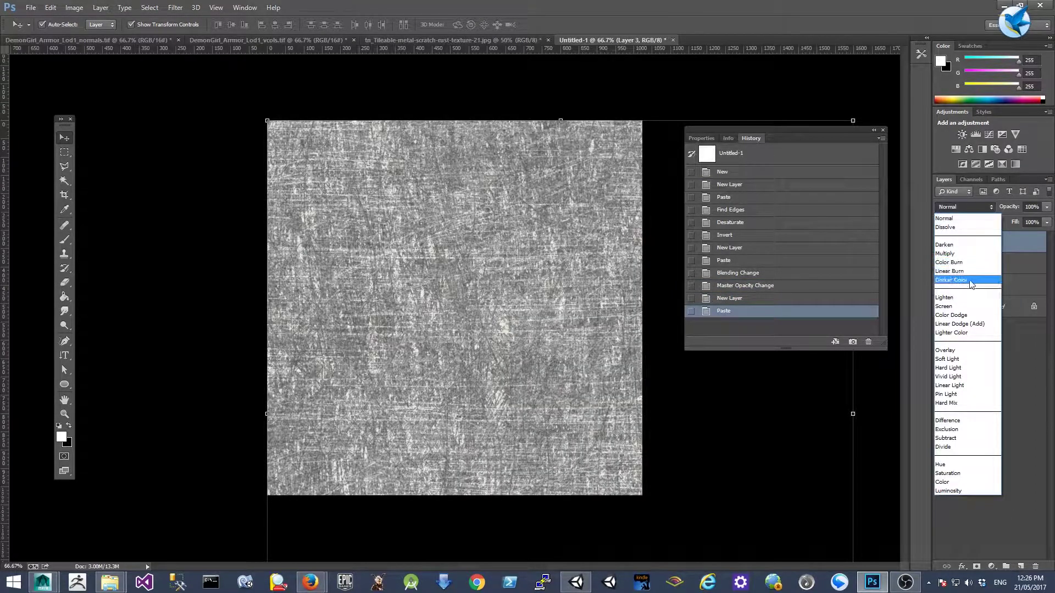
click(973, 306)
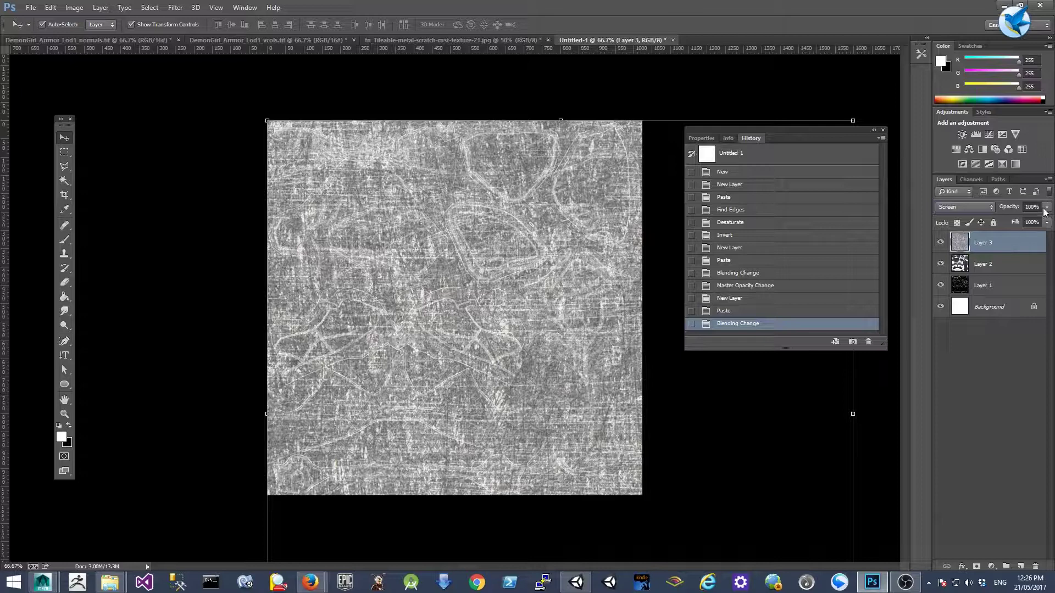
drag(1046, 221, 1007, 219)
click(991, 287)
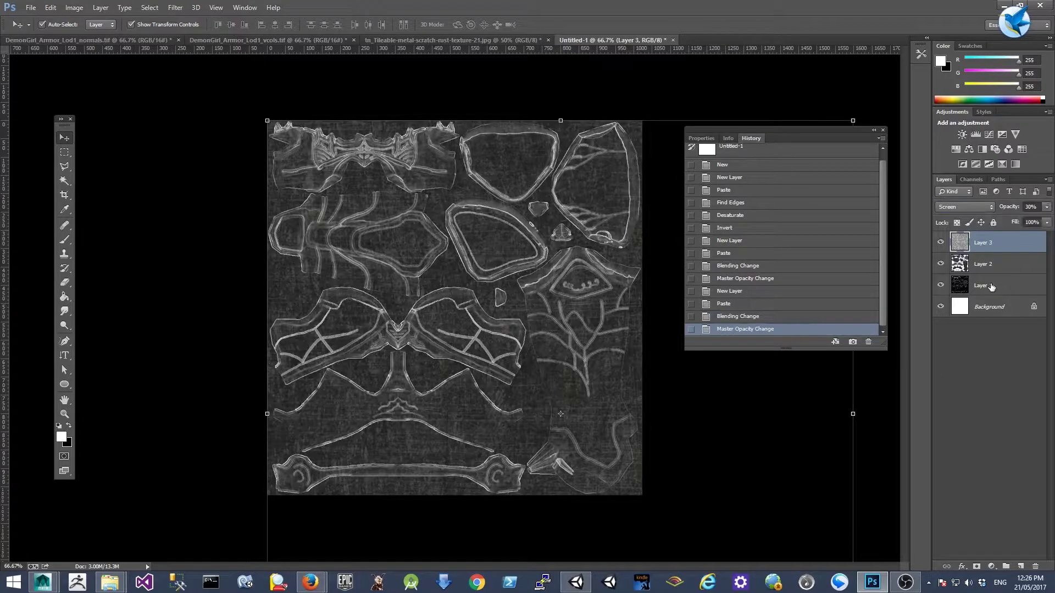
click(991, 287)
Add a Levels adjustment above Layer 1 with input levels 16, 1.00 and 74.
click(992, 567)
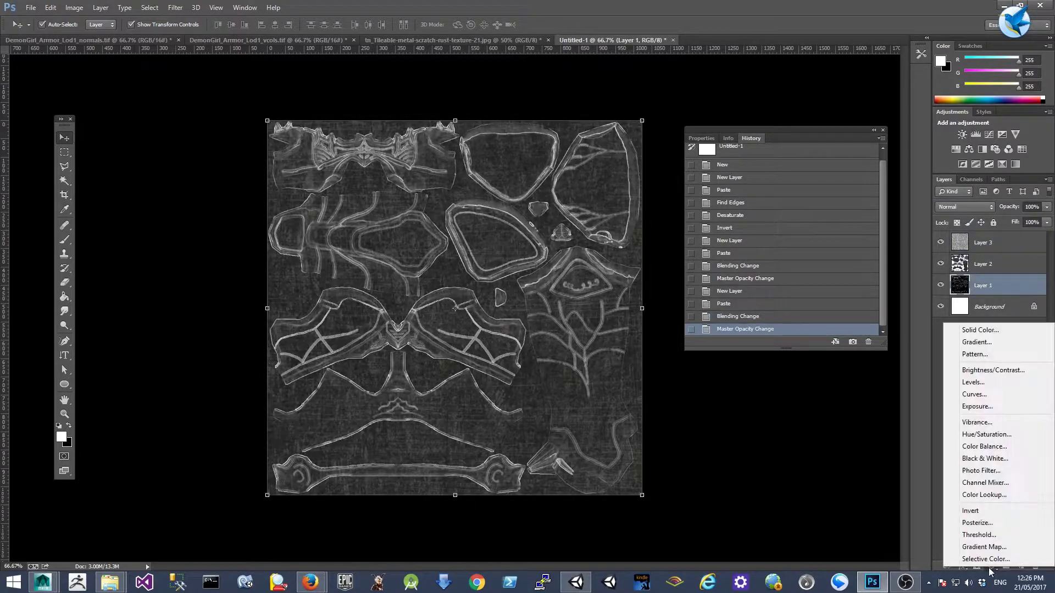
click(990, 384)
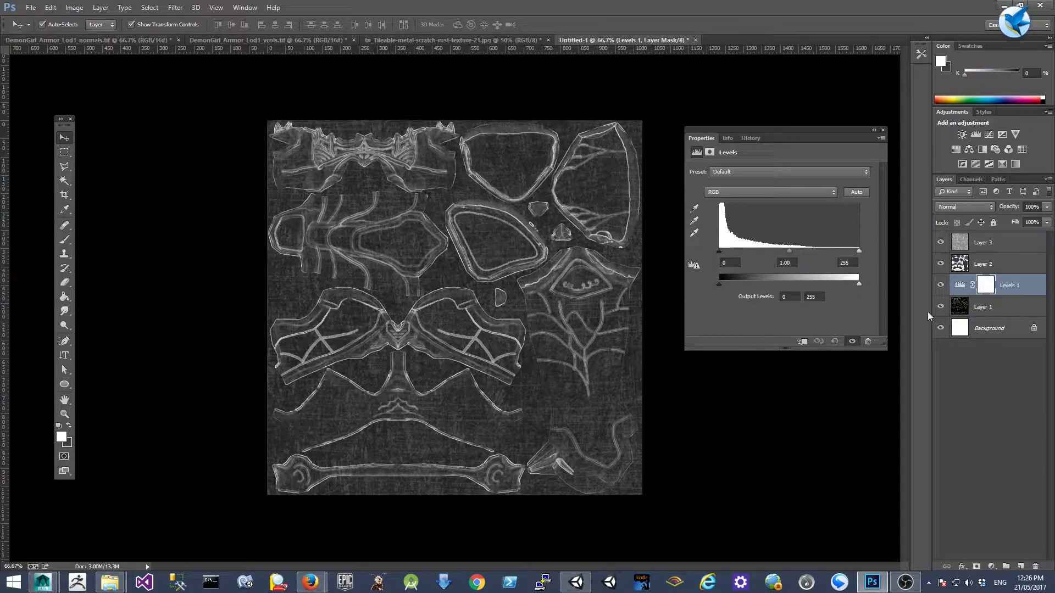
drag(859, 250, 788, 250)
drag(720, 250, 728, 250)
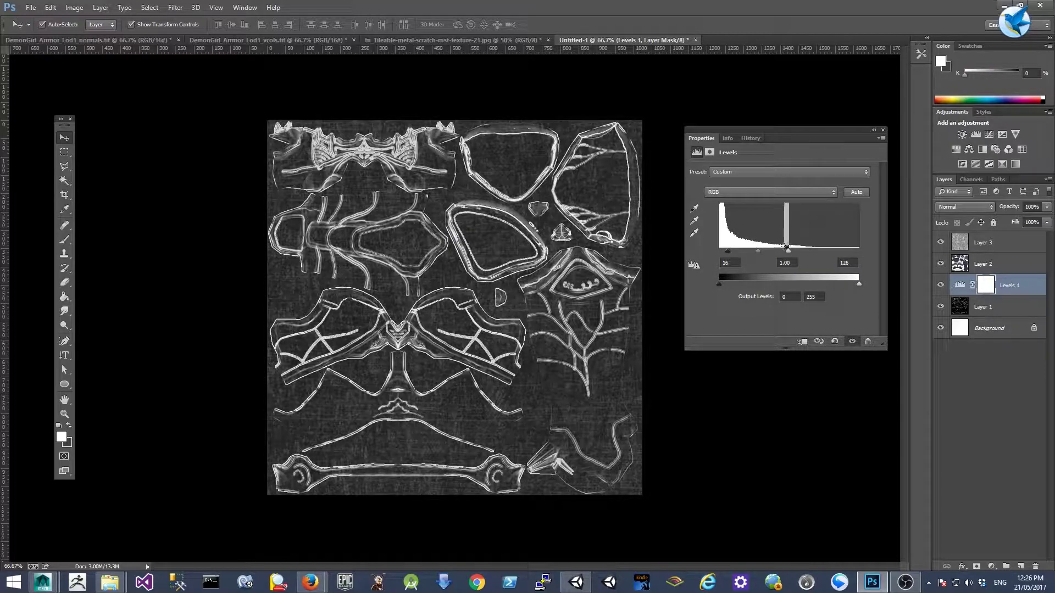
drag(787, 252, 760, 253)
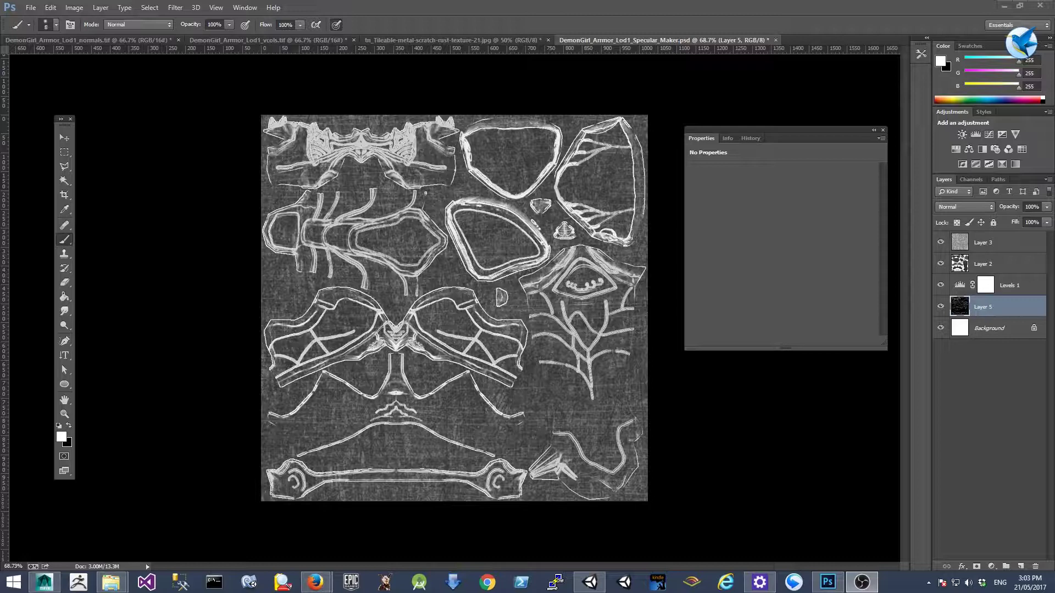
Hide the Levels 1, Layer 2 and Layer 3 layers.
click(941, 285)
click(941, 263)
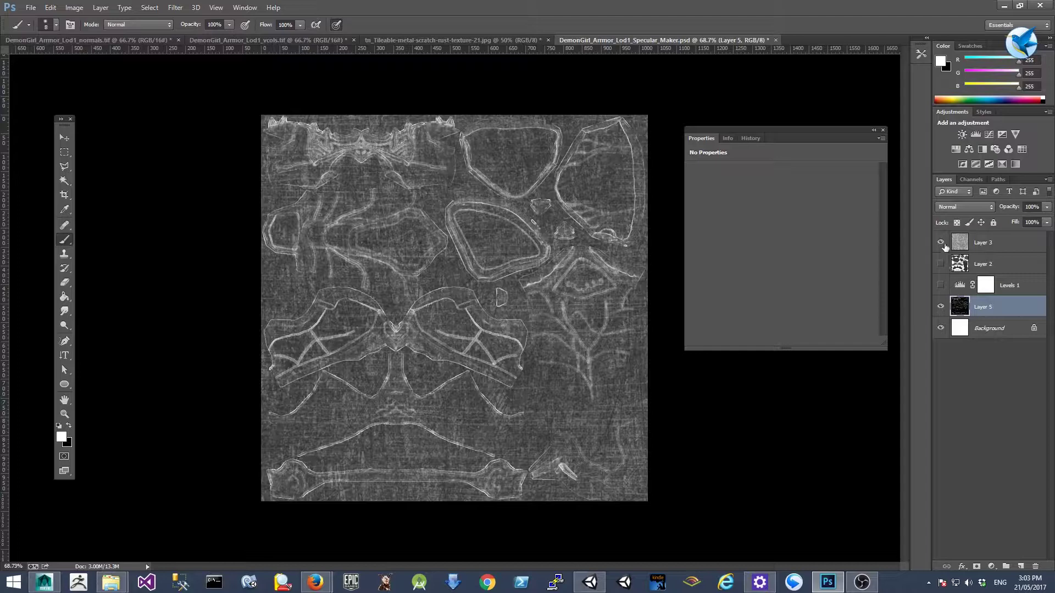
click(940, 242)
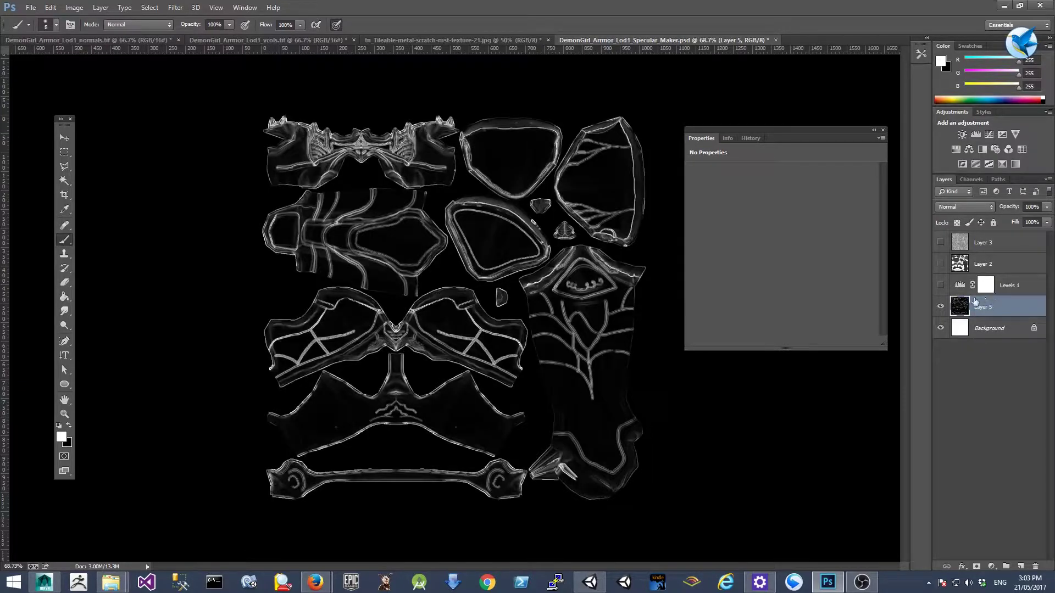
Add an empty Layer 6 and pick the Brush Tool with a soft 8 px preset.
click(1018, 566)
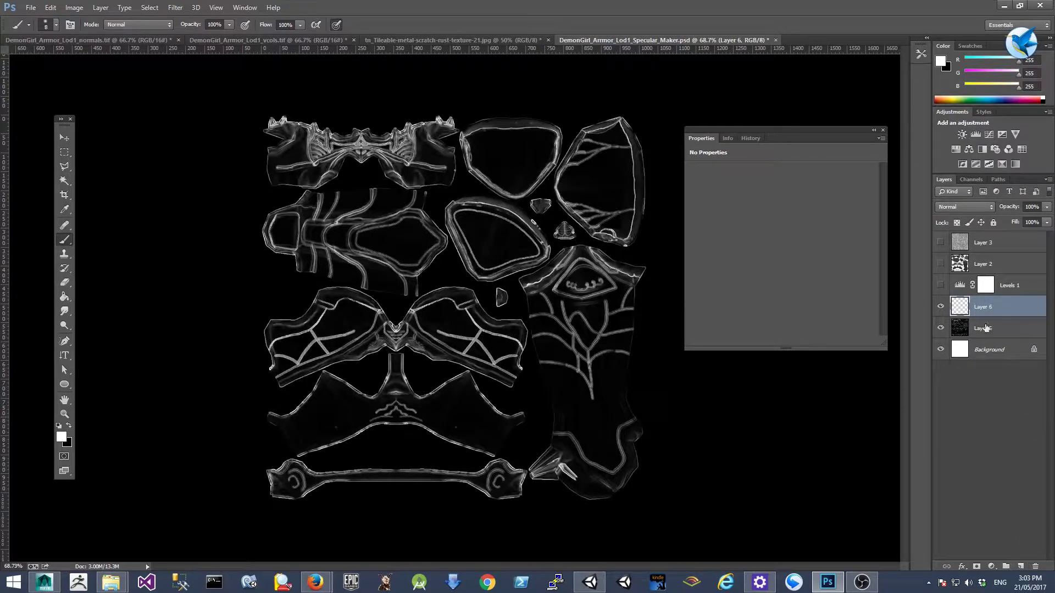
right_click(65, 240)
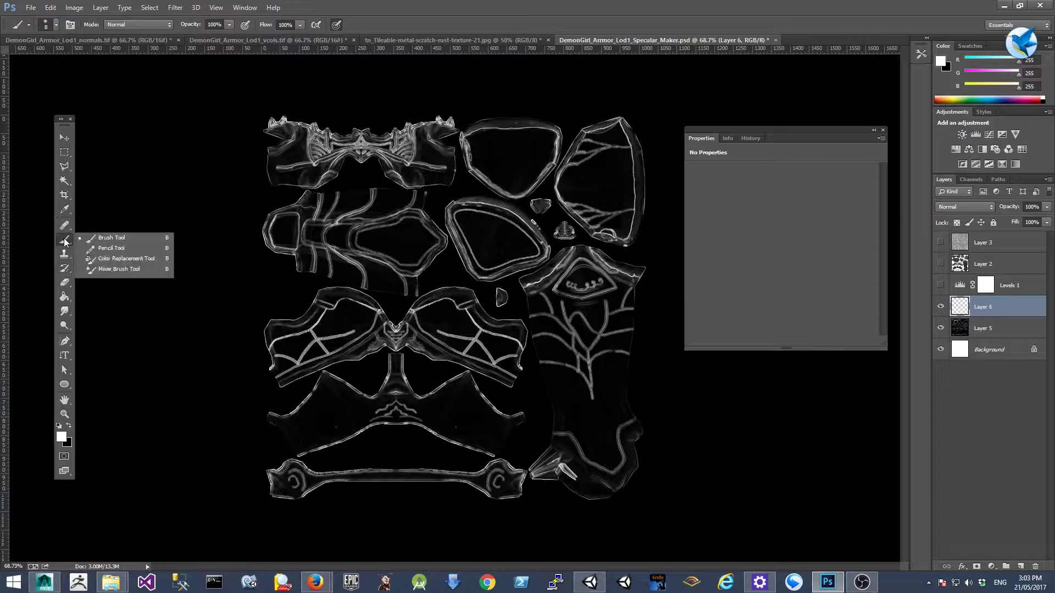
click(56, 25)
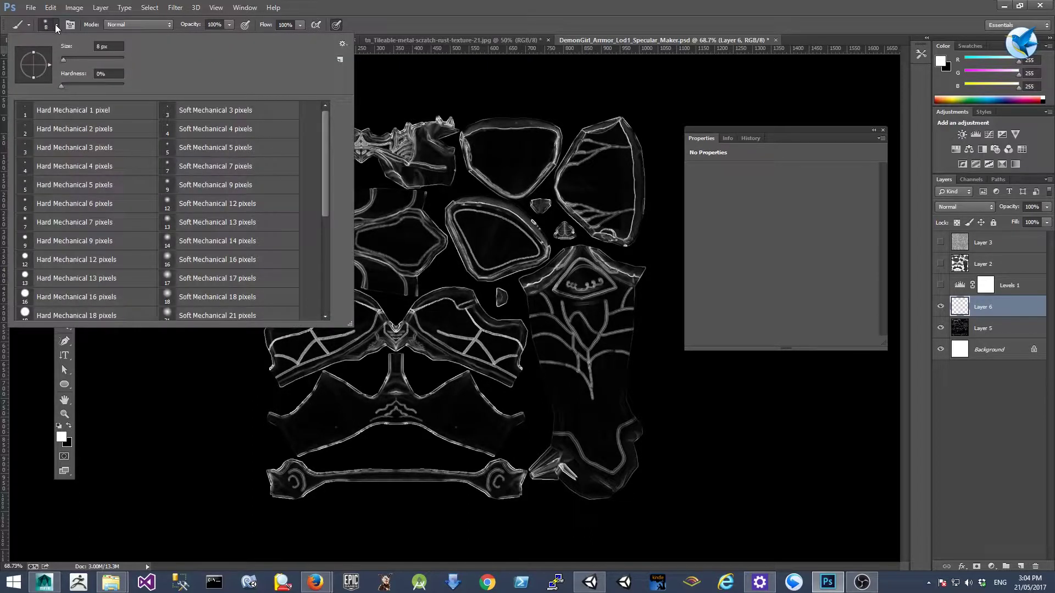
click(429, 5)
scroll(658, 402, up, 3)
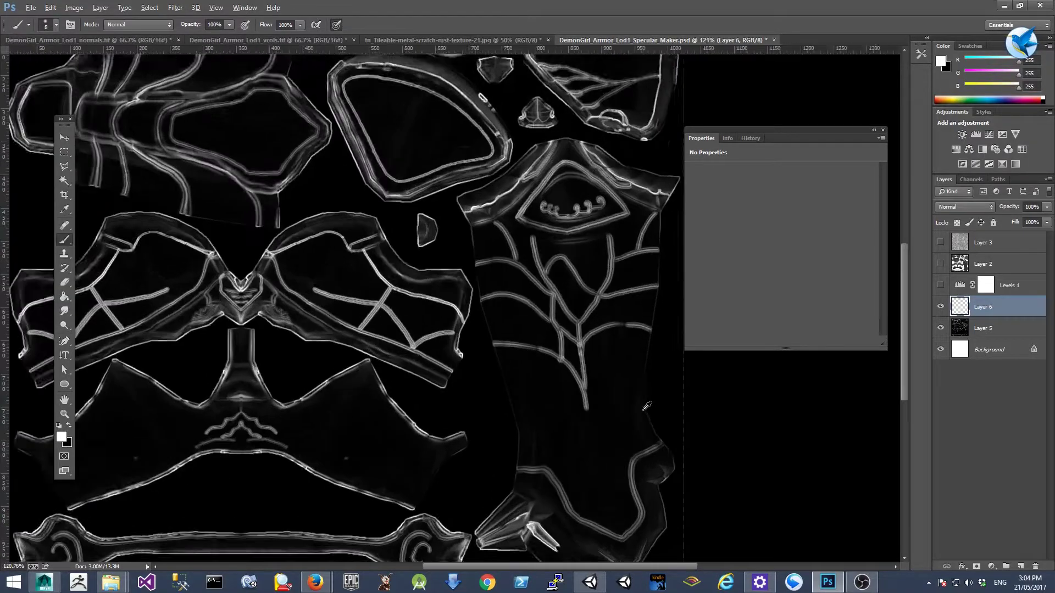
Paint ten white strokes on Layer 6 tracing the armor piece's branching veins and lower seam.
mouse_move(402, 198)
mouse_down()
mouse_move(454, 196)
mouse_move(511, 245)
mouse_move(524, 337)
mouse_up()
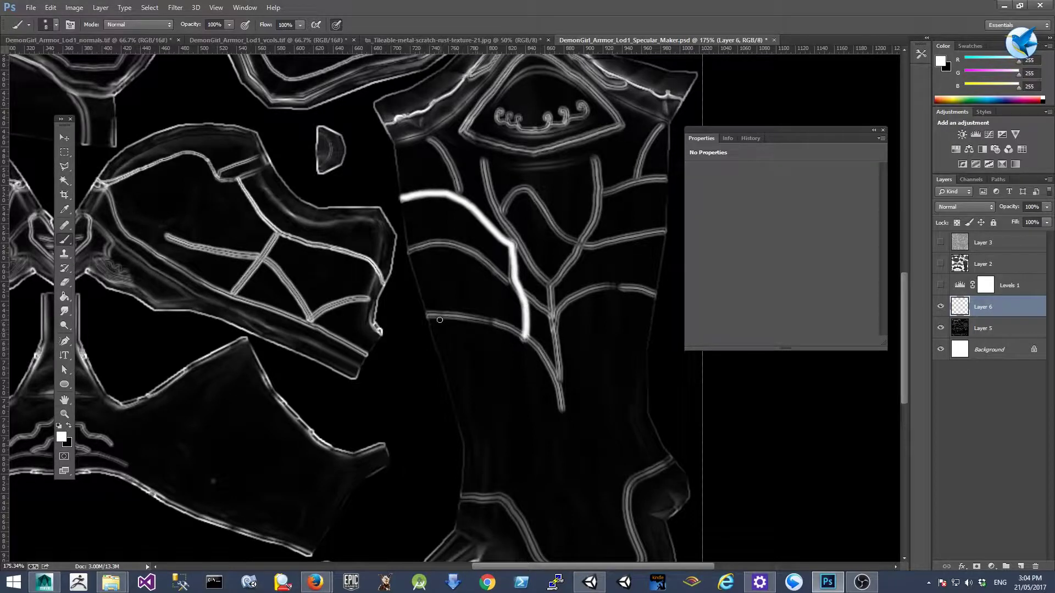
mouse_move(428, 316)
mouse_down()
mouse_move(486, 321)
mouse_move(531, 340)
mouse_move(562, 409)
mouse_up()
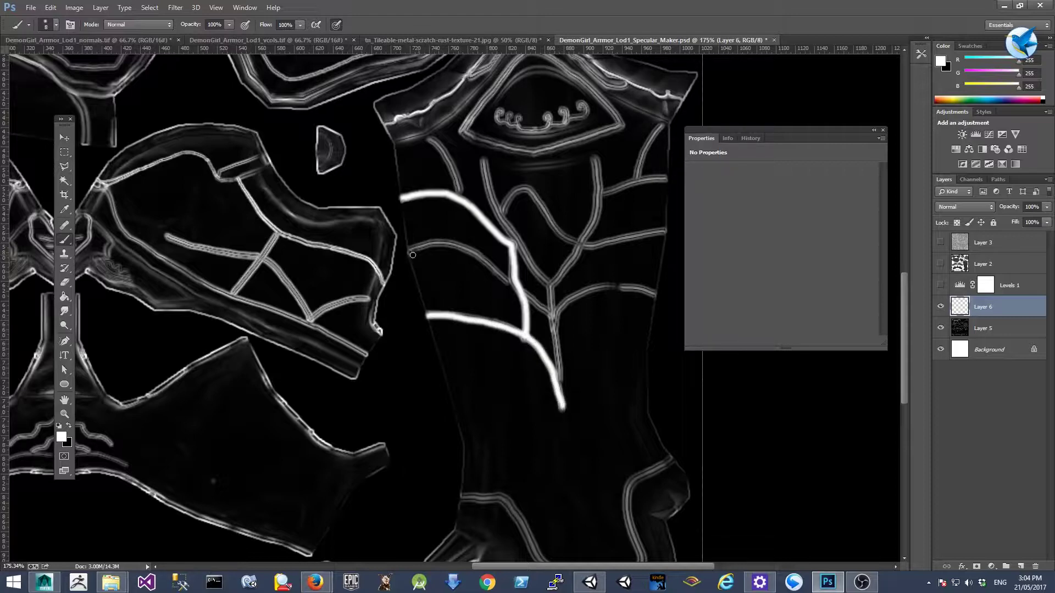
mouse_move(411, 254)
mouse_down()
mouse_move(476, 256)
mouse_move(547, 314)
mouse_move(560, 387)
mouse_up()
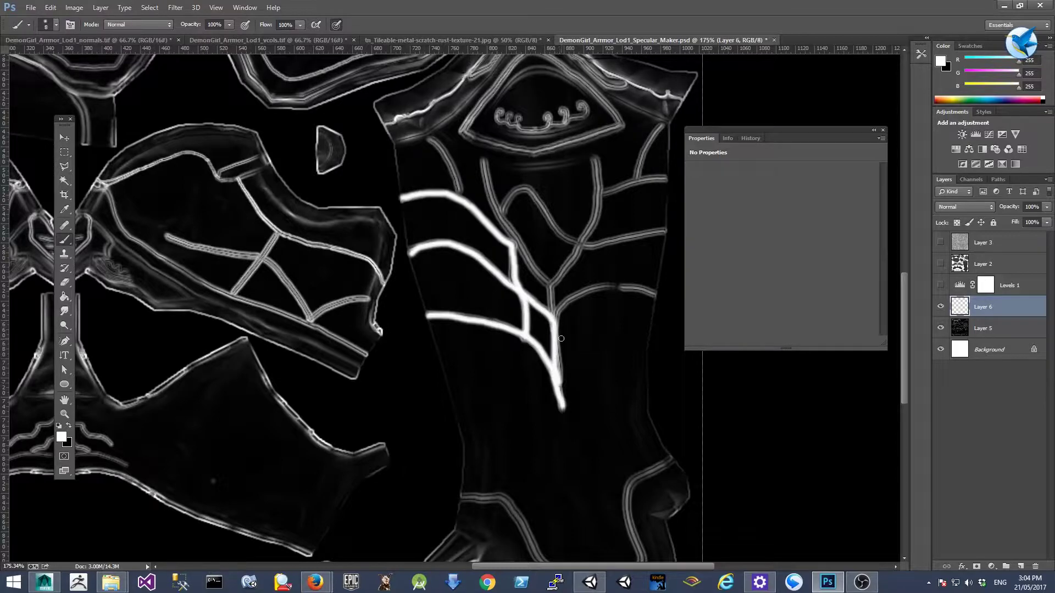
drag(429, 138, 460, 196)
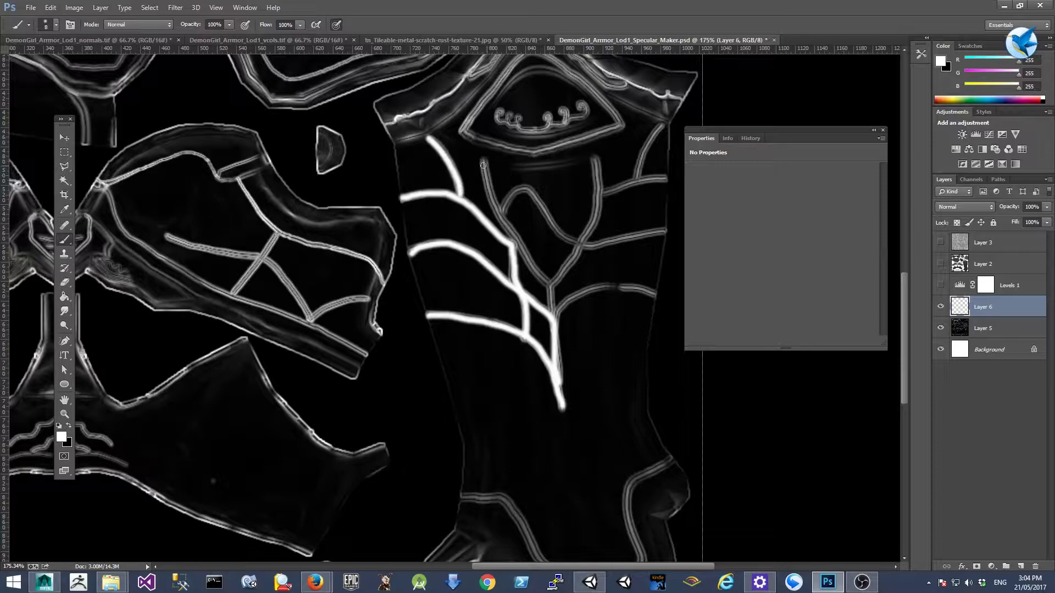
mouse_move(485, 160)
mouse_down()
mouse_move(492, 197)
mouse_move(546, 282)
mouse_move(554, 317)
mouse_up()
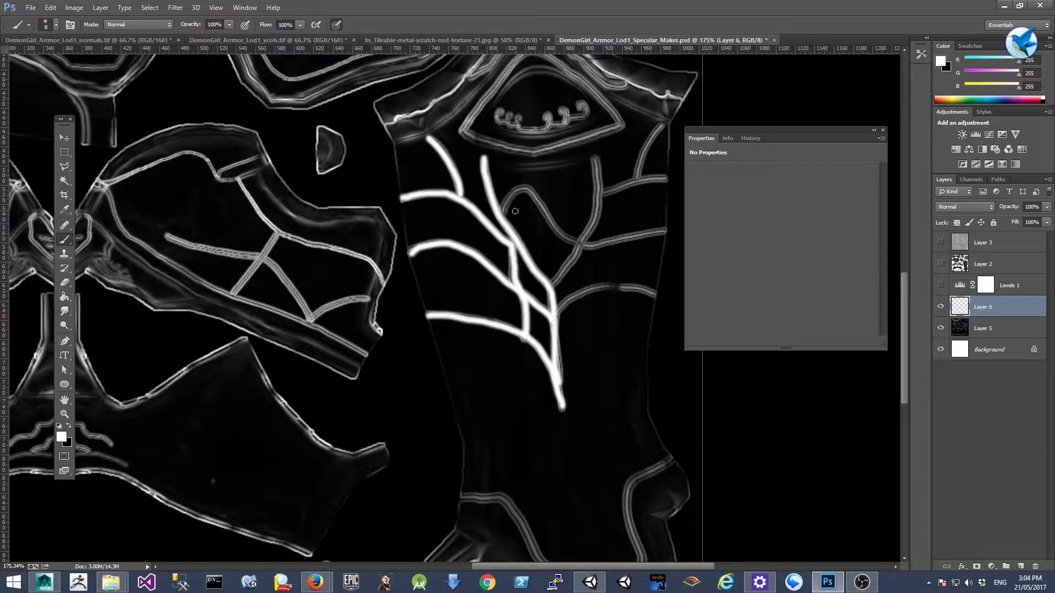
mouse_move(505, 211)
mouse_down()
mouse_move(531, 192)
mouse_move(564, 237)
mouse_move(602, 246)
mouse_up()
drag(626, 240, 667, 231)
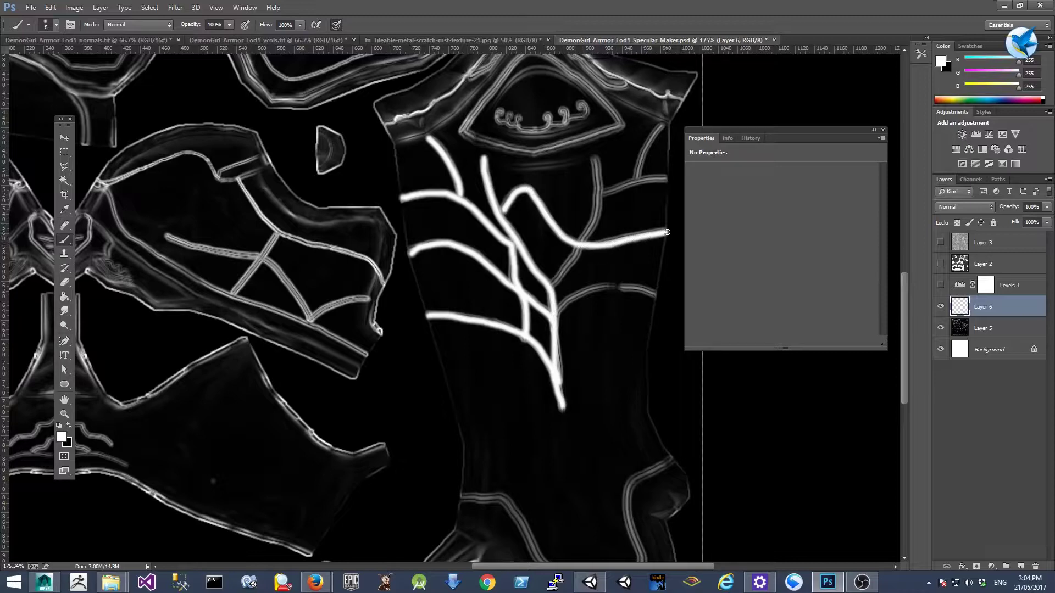
mouse_move(593, 160)
mouse_down()
mouse_move(594, 217)
mouse_move(549, 291)
mouse_up()
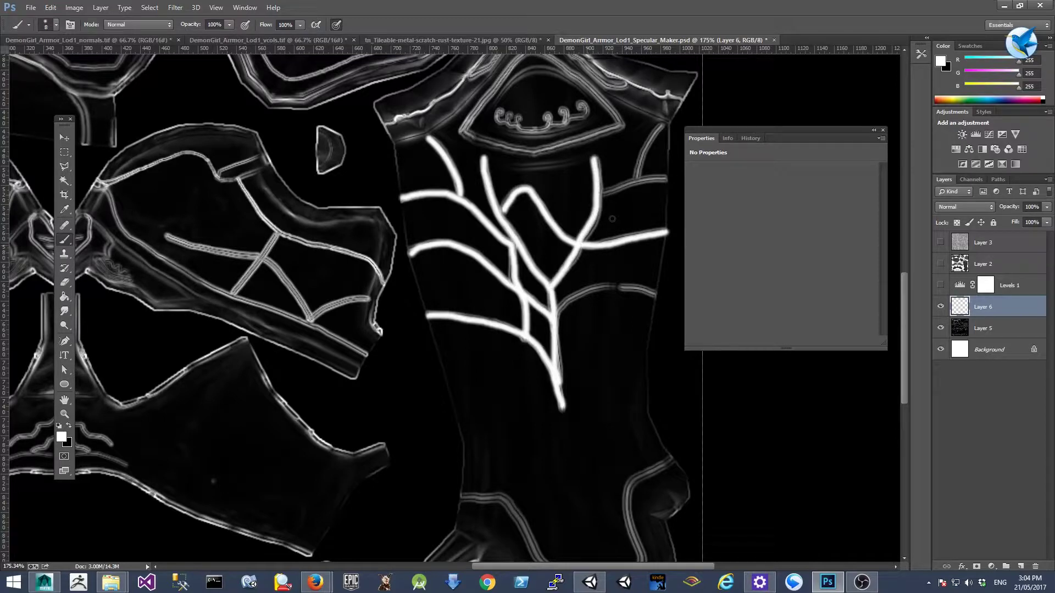
mouse_move(602, 196)
mouse_down()
mouse_move(663, 179)
mouse_move(663, 124)
mouse_up()
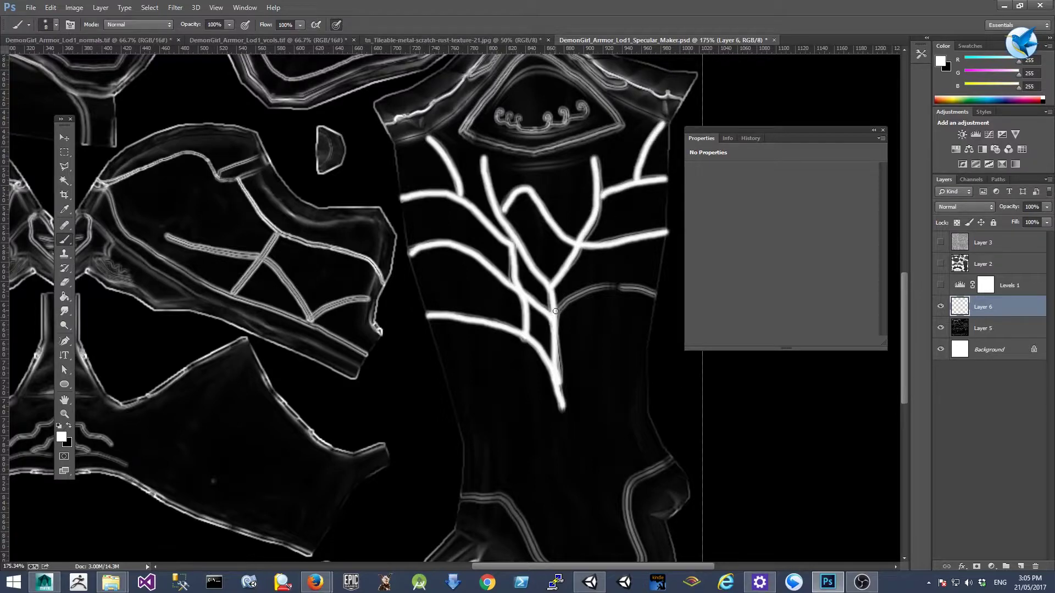
mouse_move(556, 314)
mouse_down()
mouse_move(591, 290)
mouse_move(654, 293)
mouse_up()
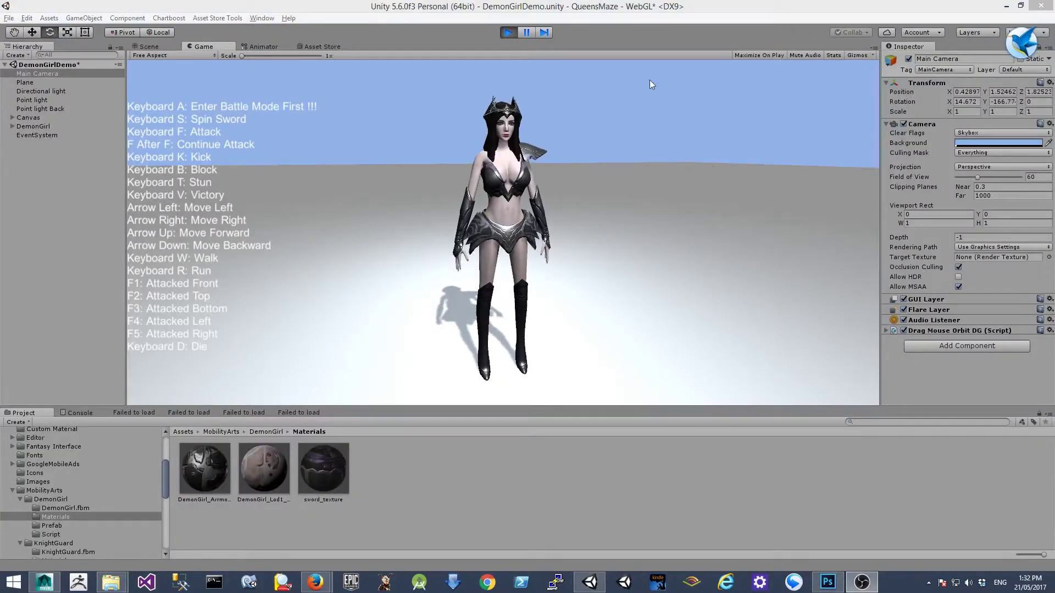
In Unity's Game view, switch the demon girl to battle mode with A, then block with B.
click(652, 10)
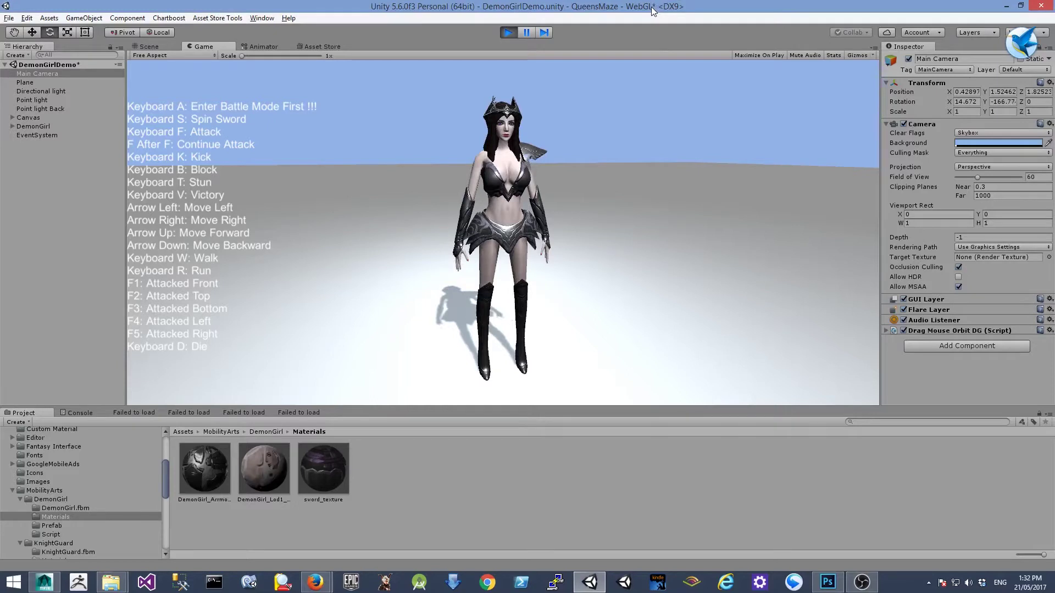
key(a)
key(b)
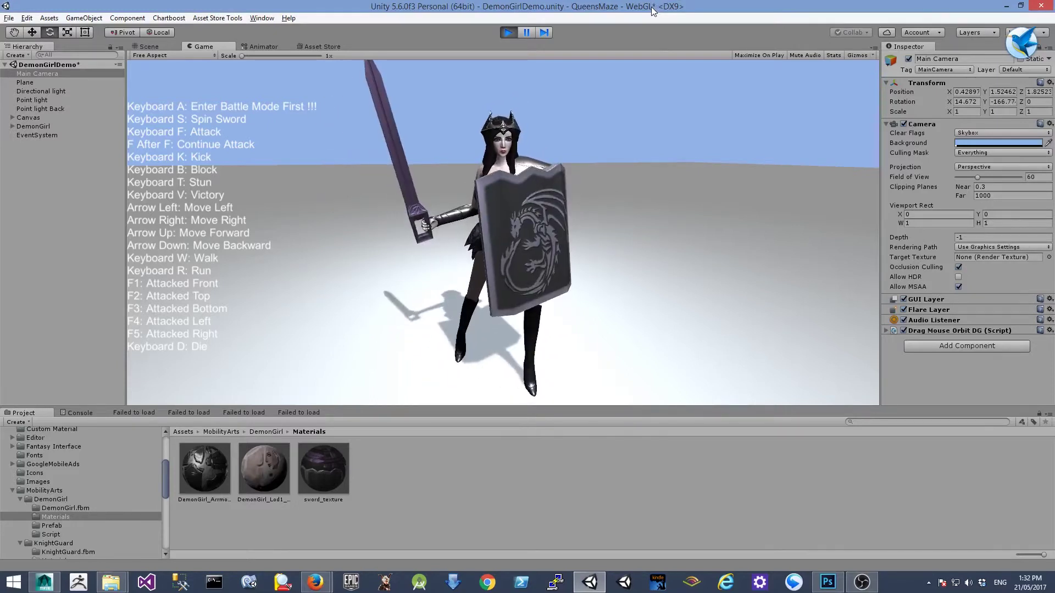